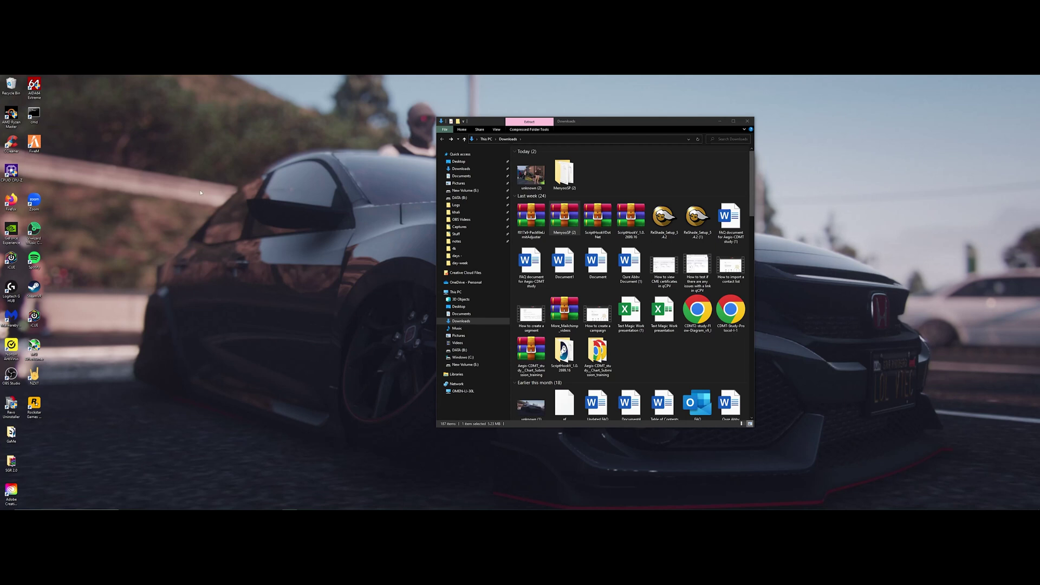
Open the MenyooSP (2) download folder to show MenyooStuff, License, Menyoo.asi and Readme
double_click(564, 174)
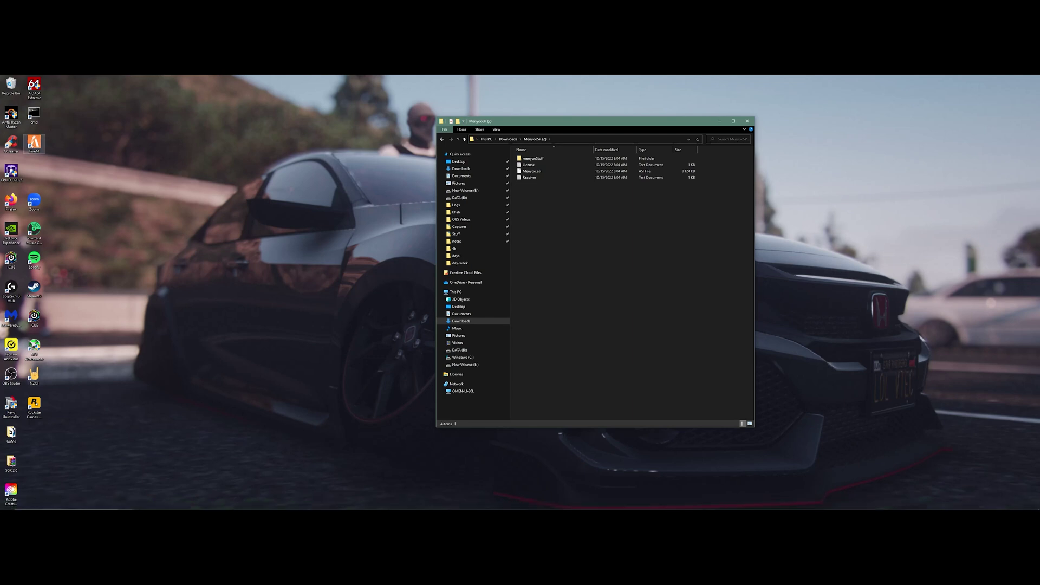
Open FiveM's AppData\Local install folder from its shortcut, in a window left of MenyooSP (2)
right_click(32, 144)
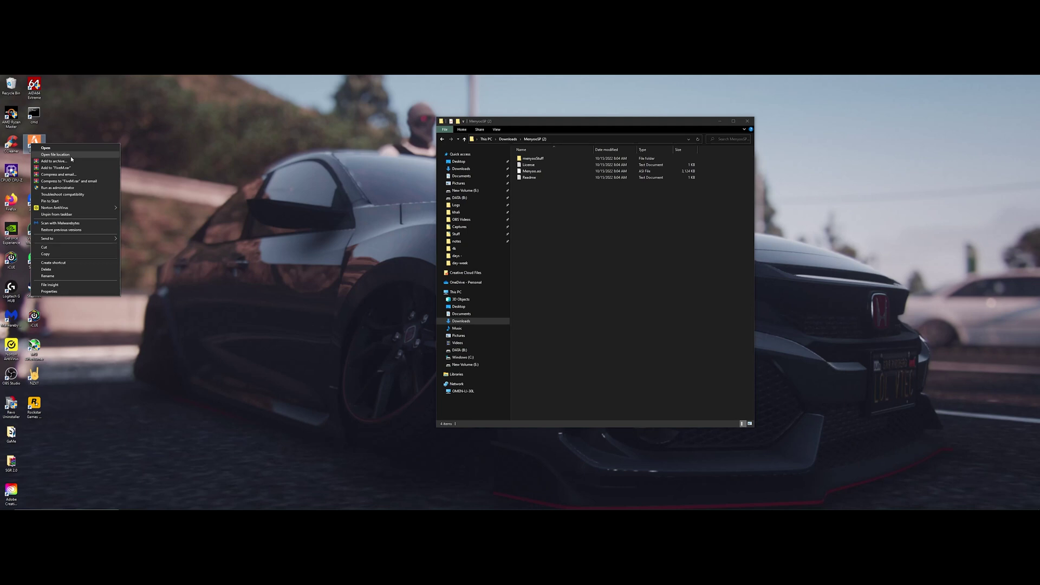
click(71, 156)
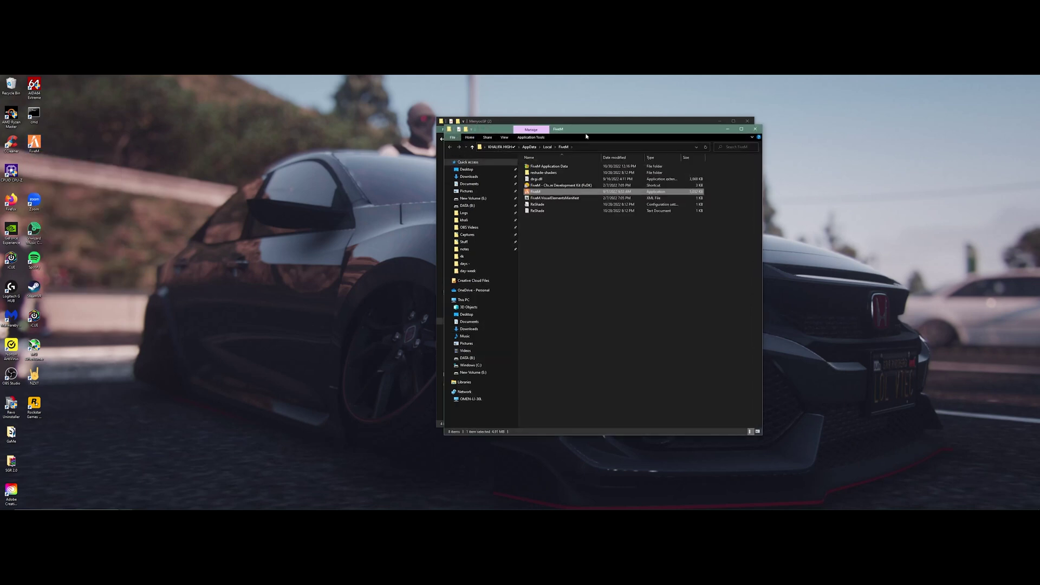
drag(599, 131, 267, 124)
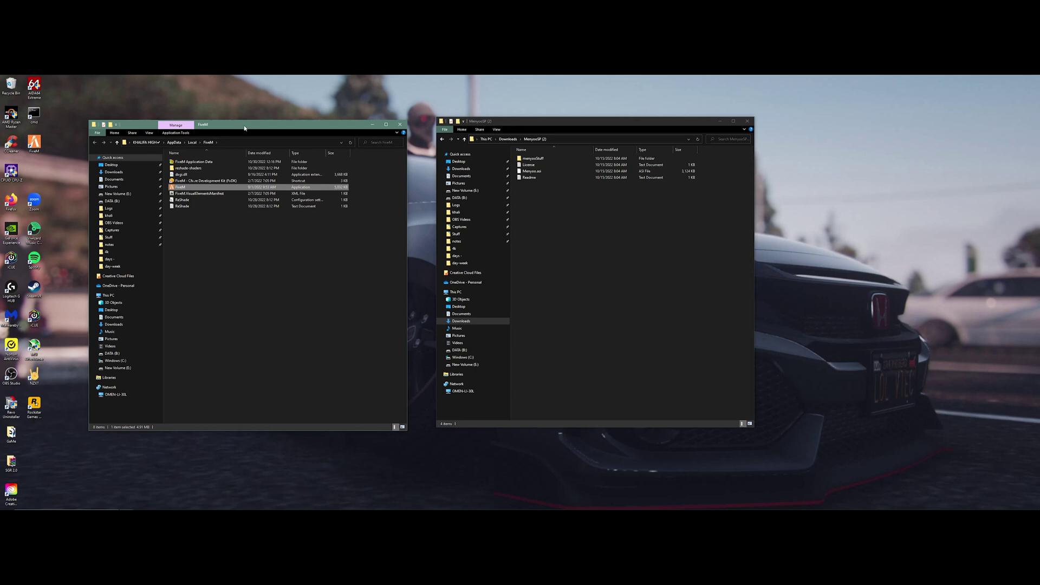
right_click(35, 146)
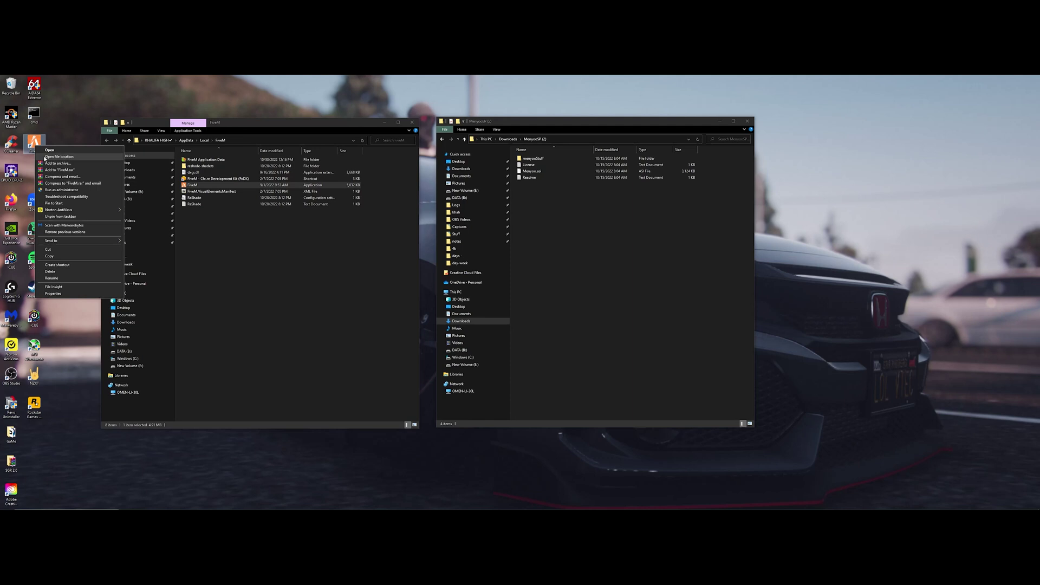
Confirm FiveM Application Data's plugins folder holds Menyoo.asi, then go back to FiveM Application Data
click(57, 157)
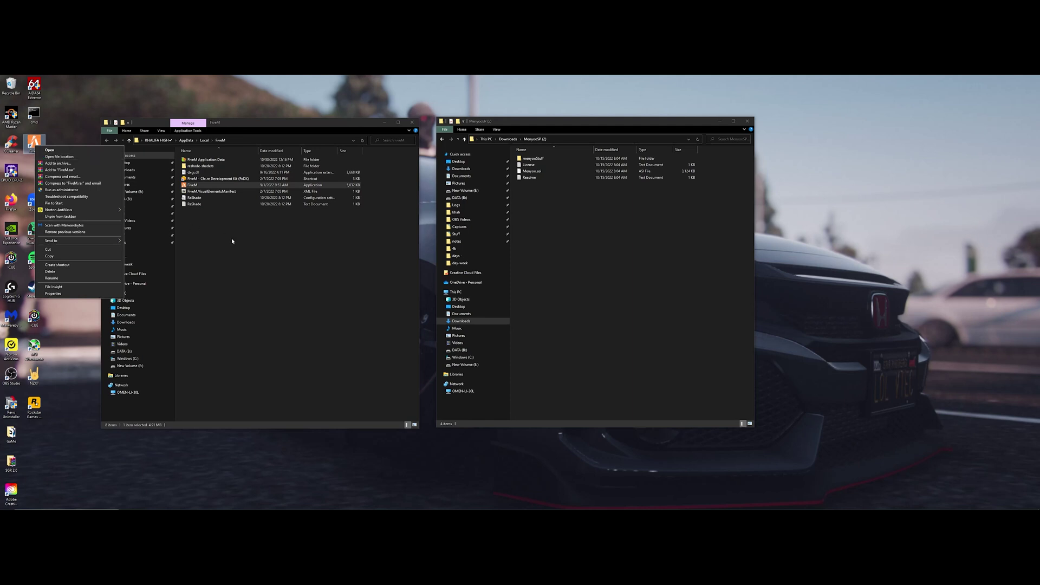
double_click(207, 160)
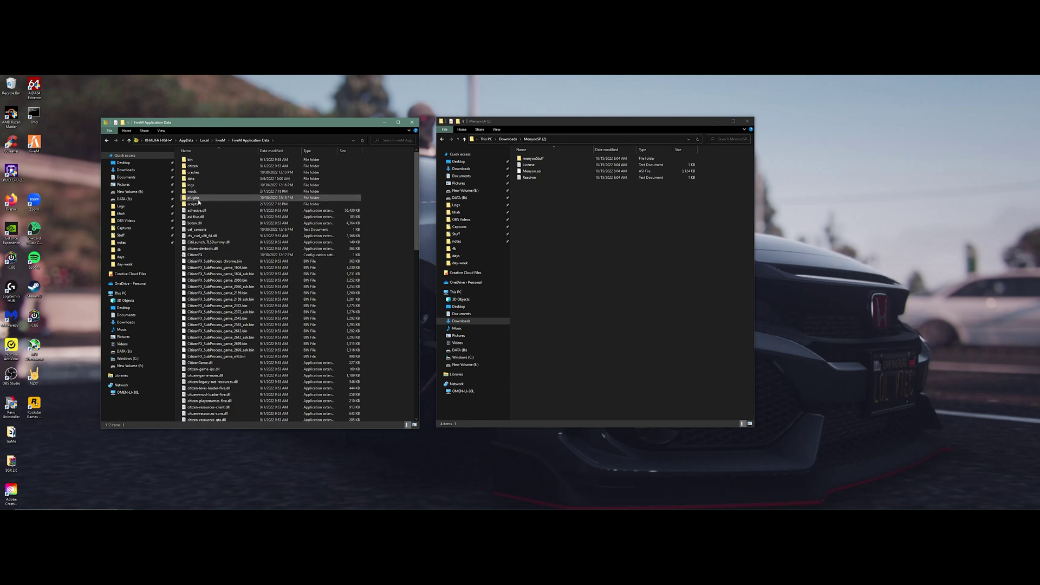
double_click(197, 198)
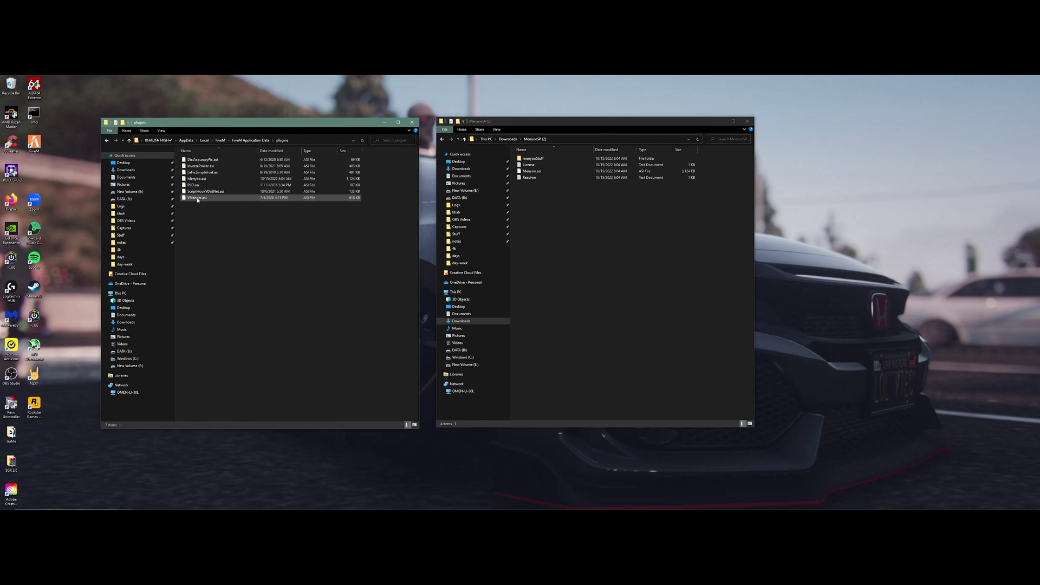
click(538, 172)
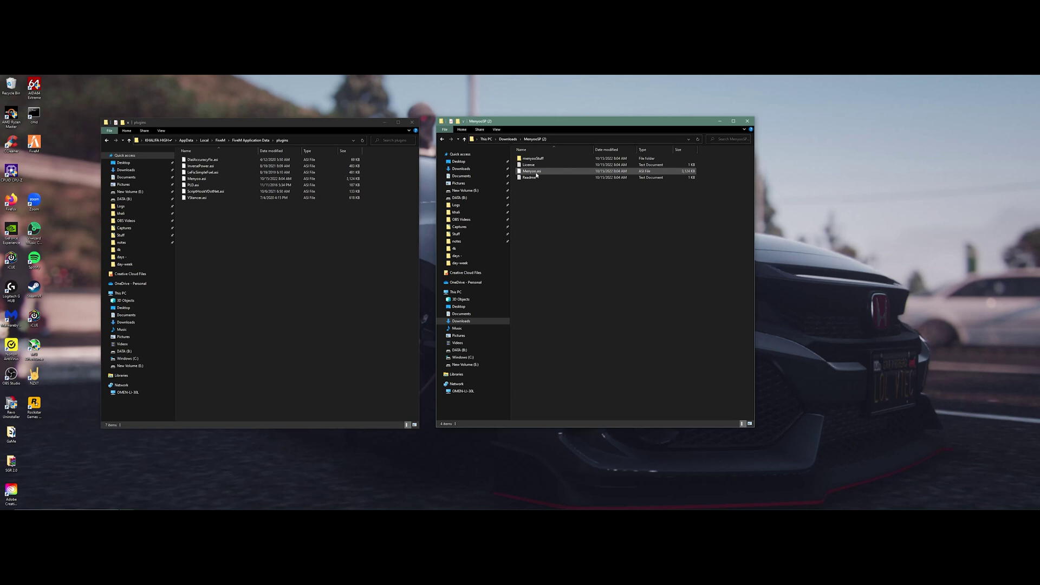
click(252, 179)
key(alt+Up)
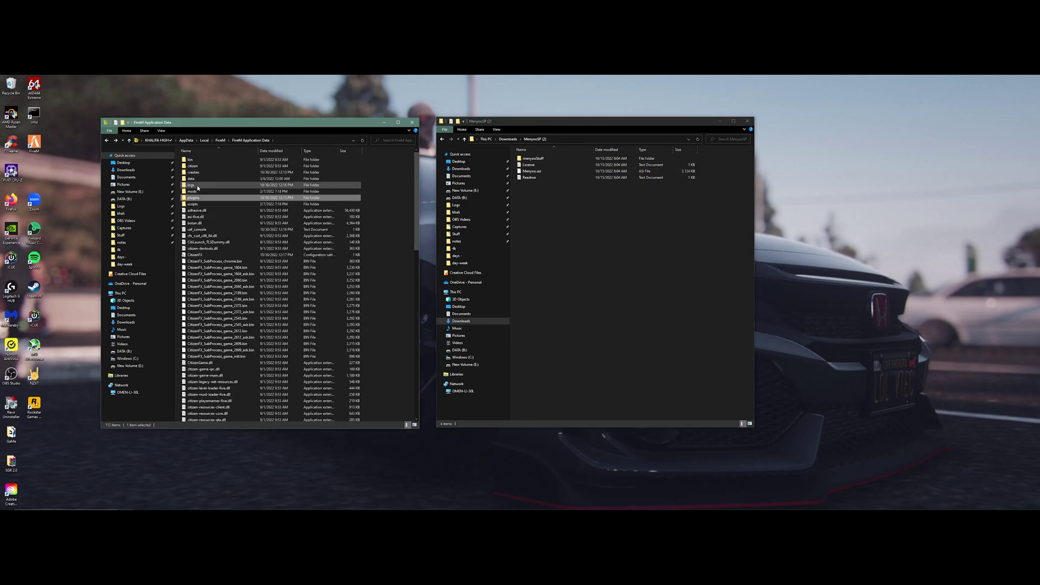
double_click(198, 179)
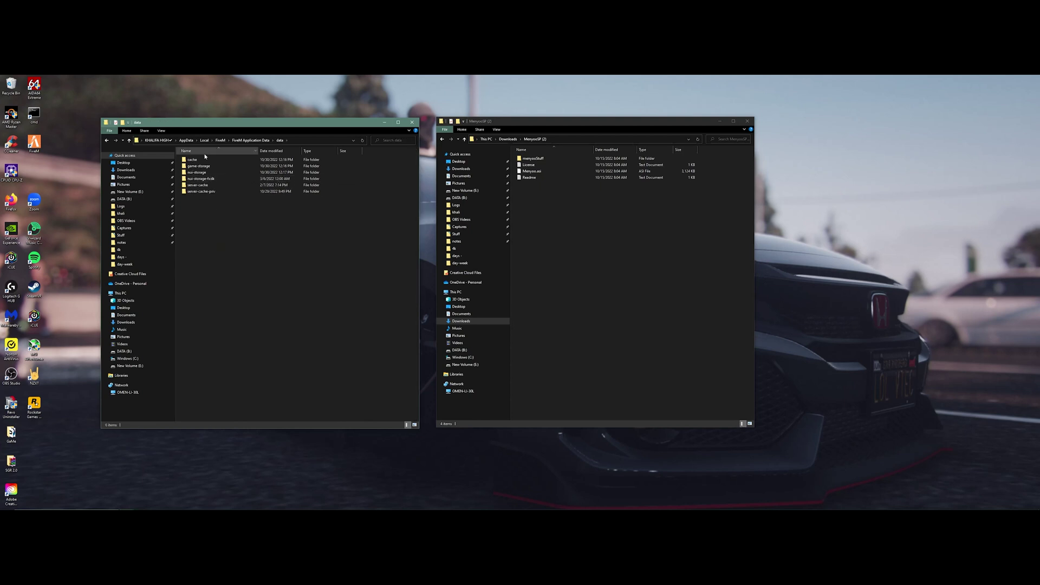
double_click(193, 159)
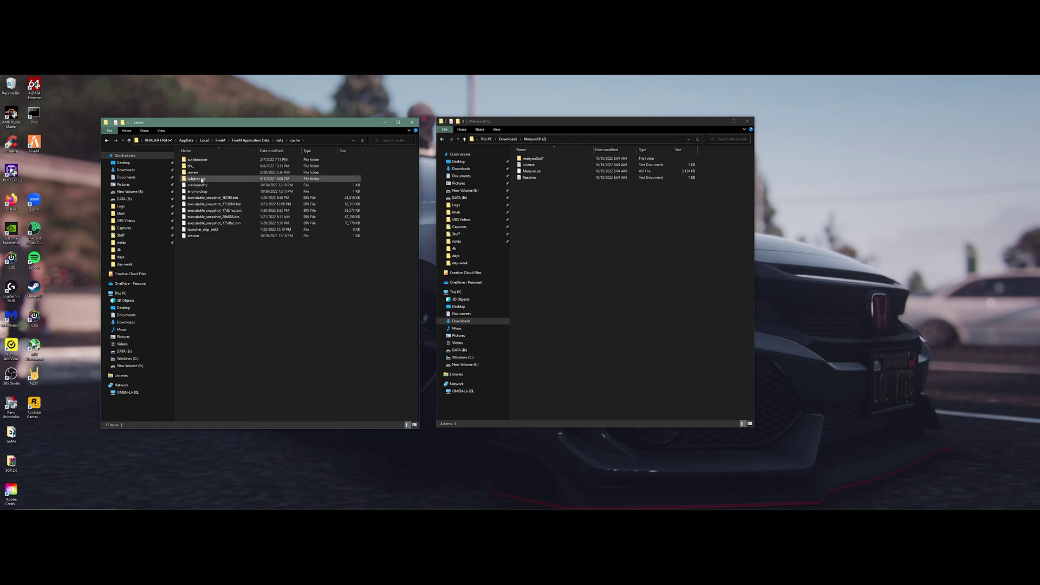
double_click(201, 178)
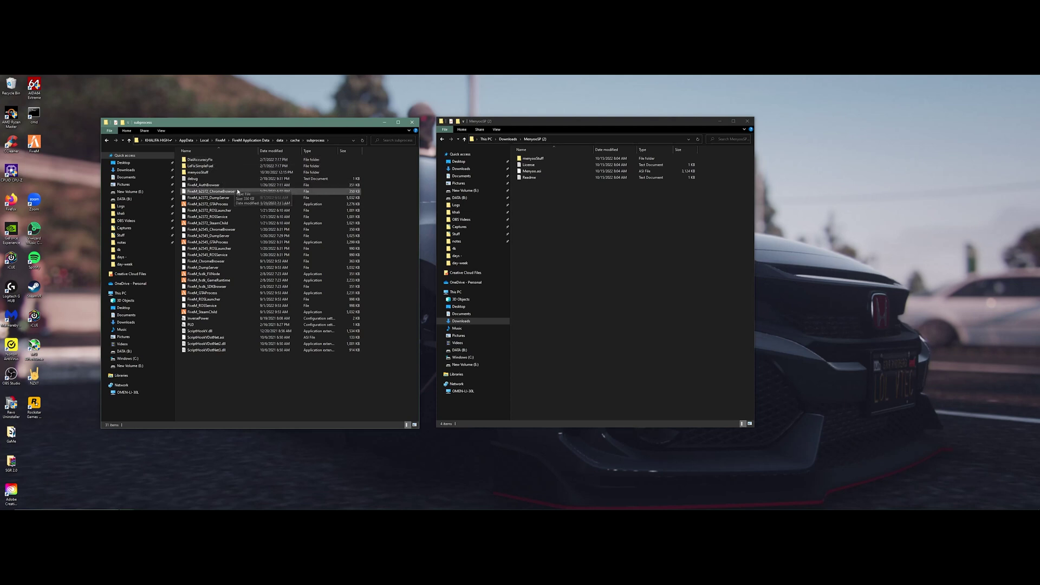
key(BackSpace)
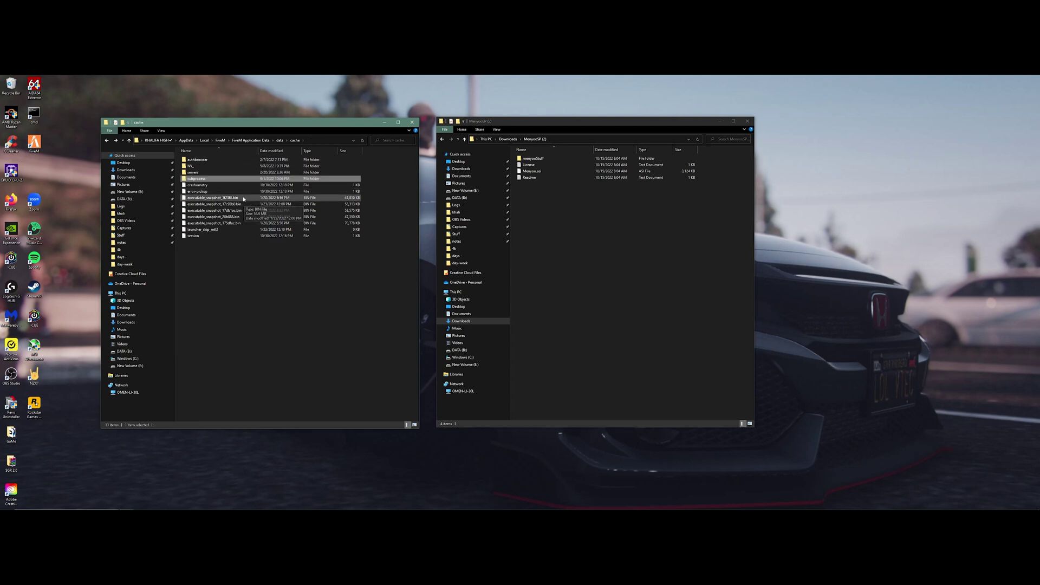
key(Return)
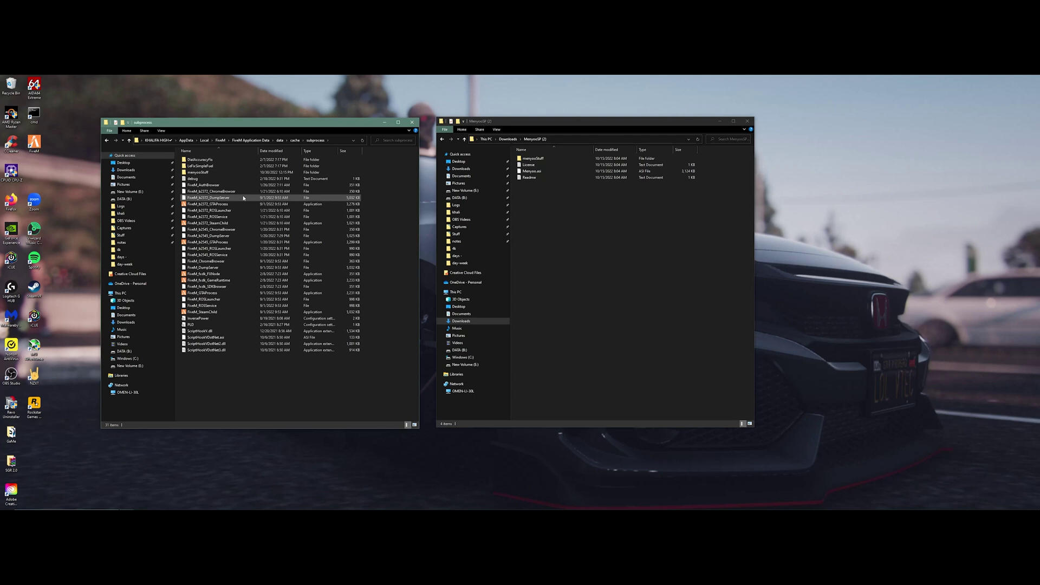
key(BackSpace)
key(BackSpace)
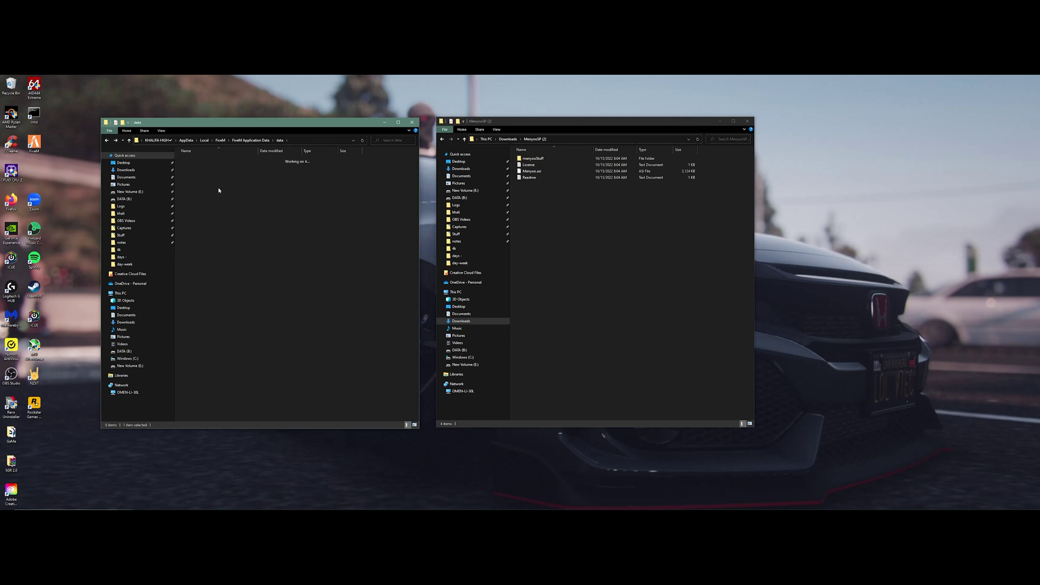
key(BackSpace)
double_click(202, 198)
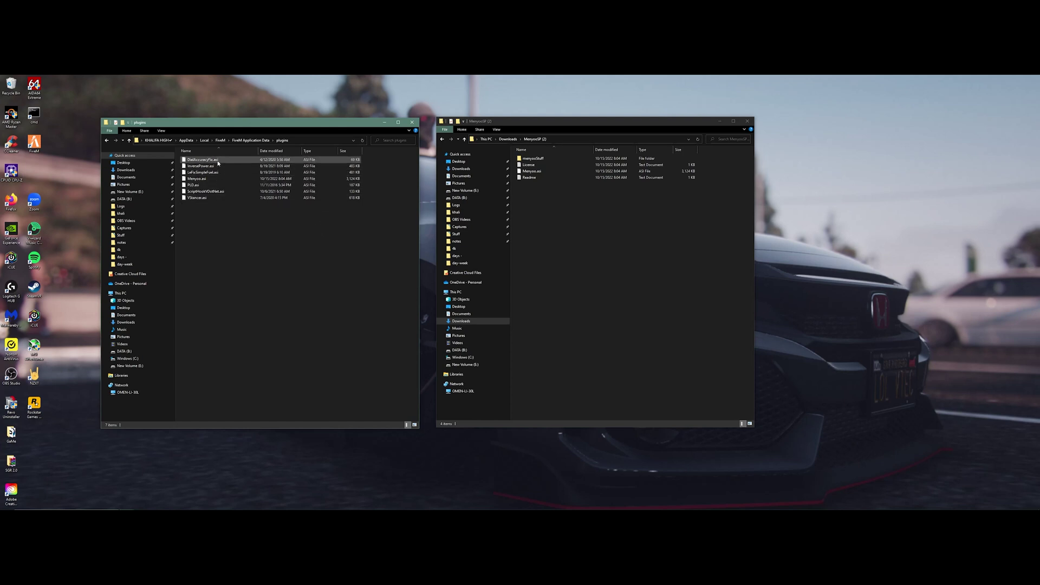
key(BackSpace)
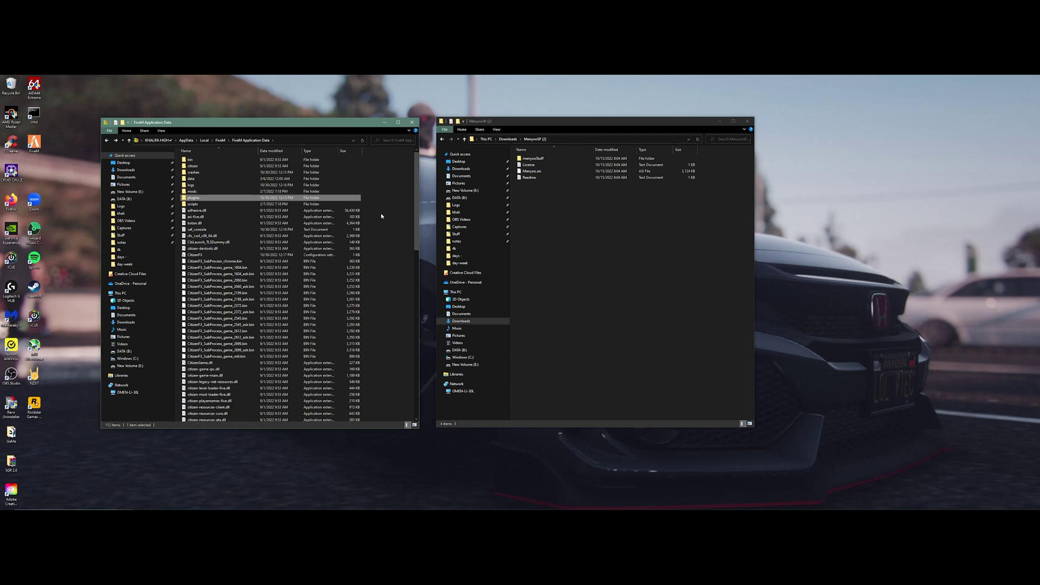
click(649, 250)
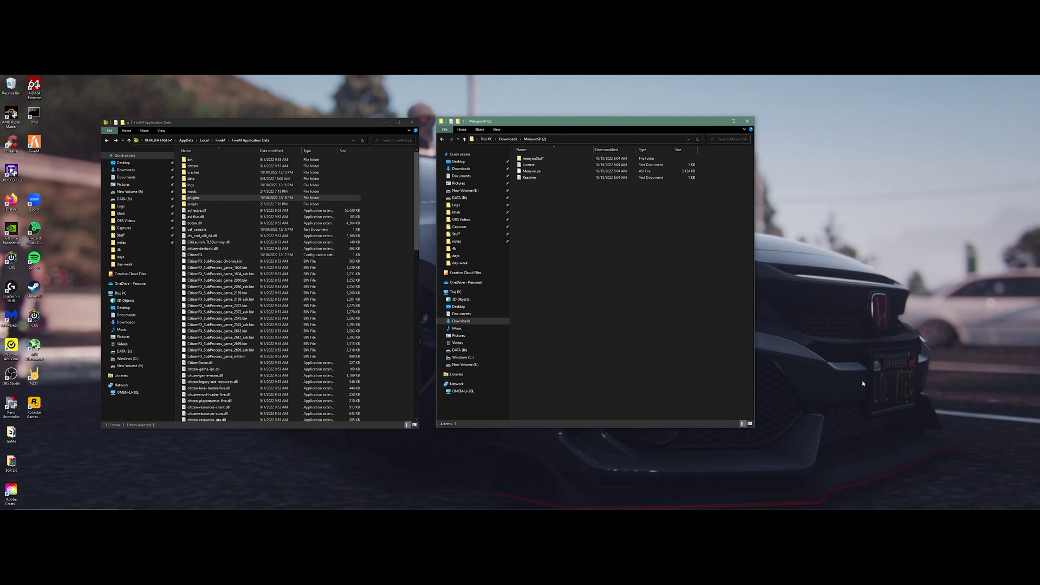
click(387, 321)
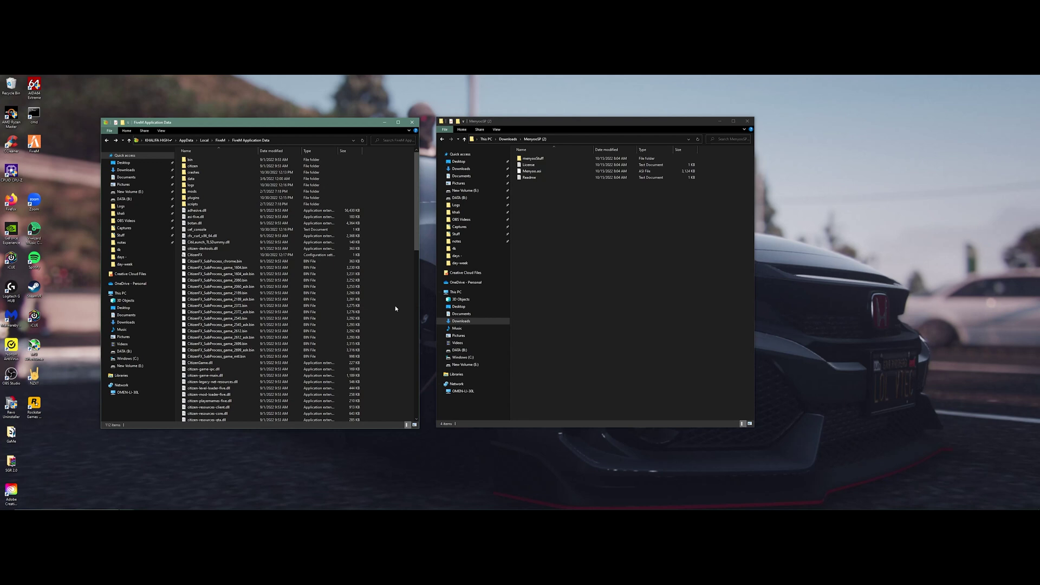
scroll(387, 321, down, 3)
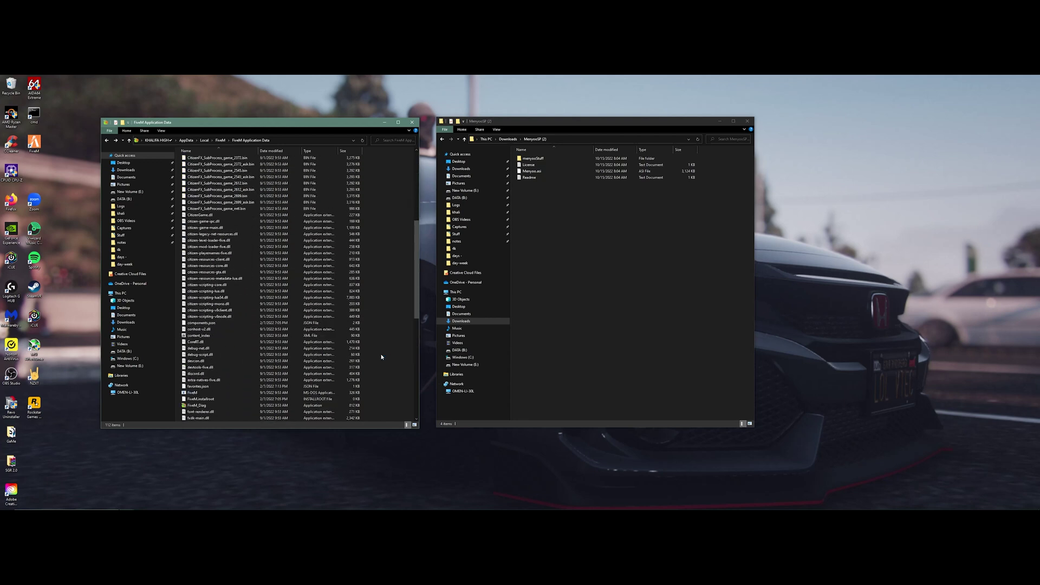
scroll(385, 330, up, 4)
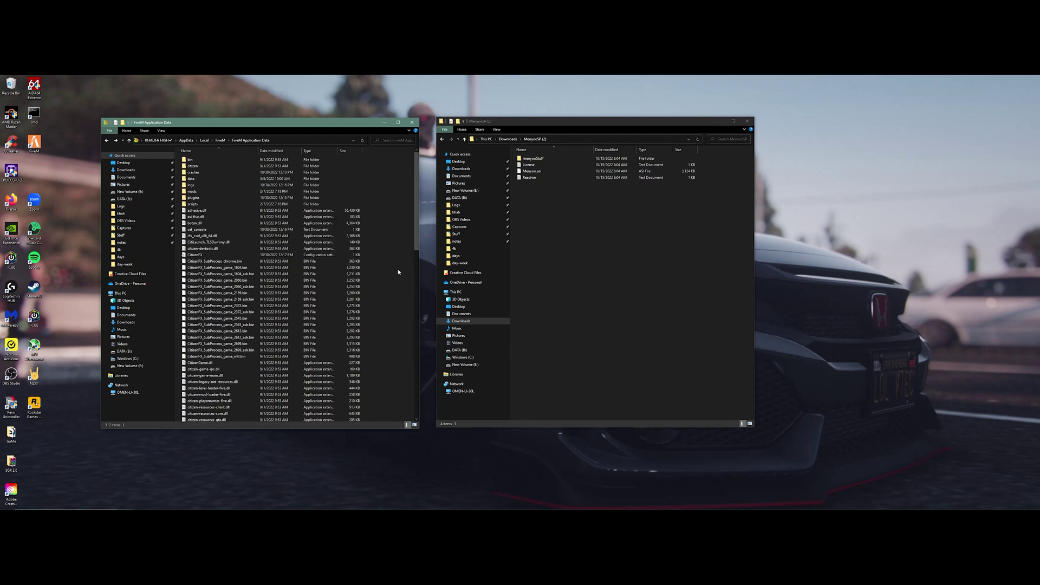